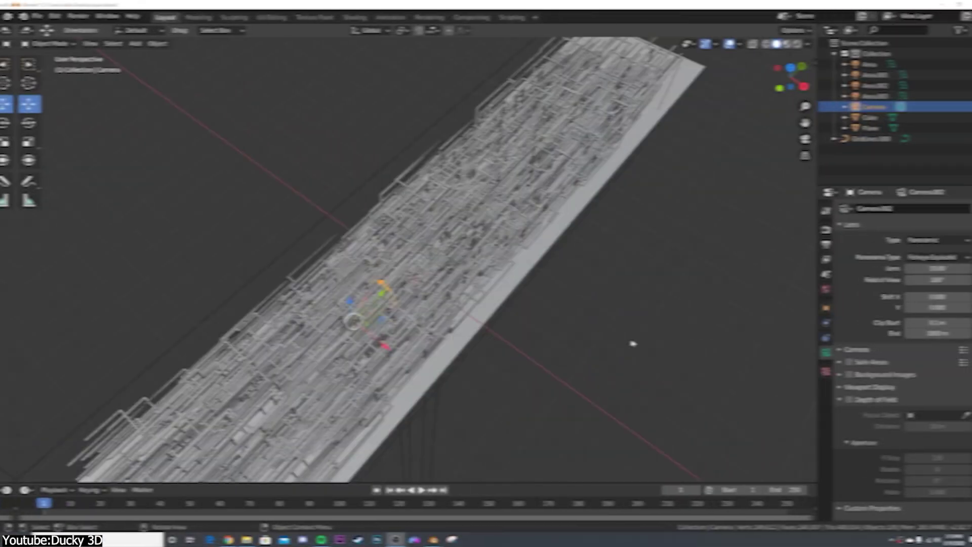
- Give the camera a 180° Fisheye Equisolid panoramic lens, output Radiance HDR, and render with F12
scroll(625, 342, "down", 3)
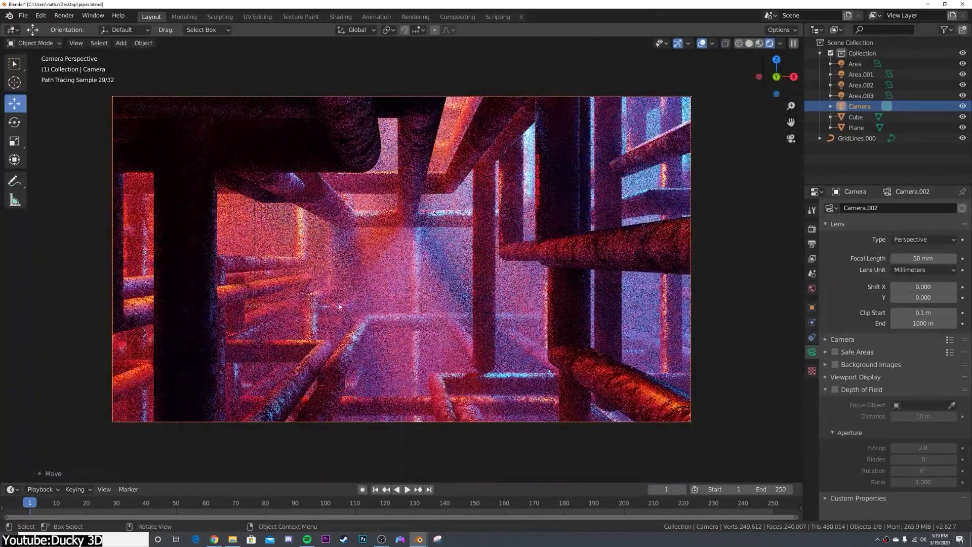
left_click(924, 239)
left_click(916, 263)
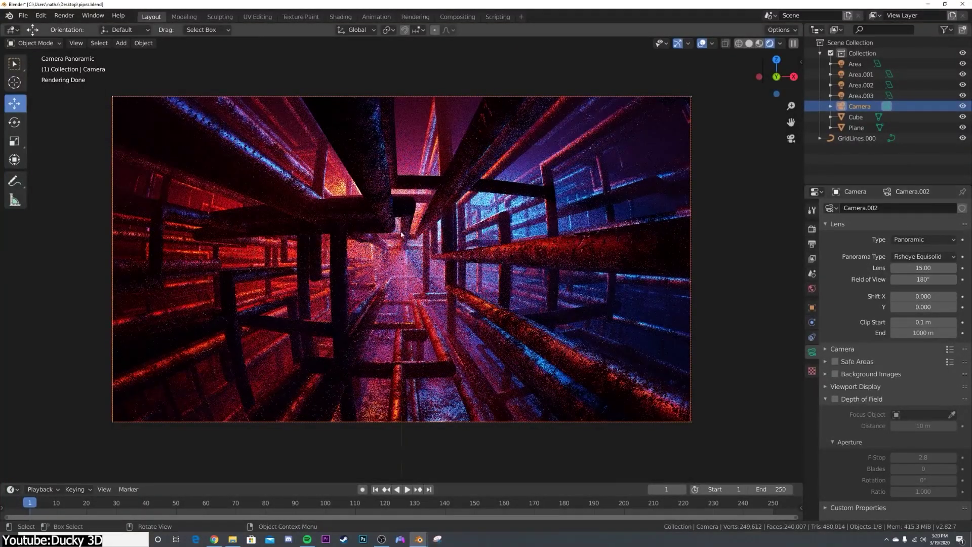
left_click(811, 244)
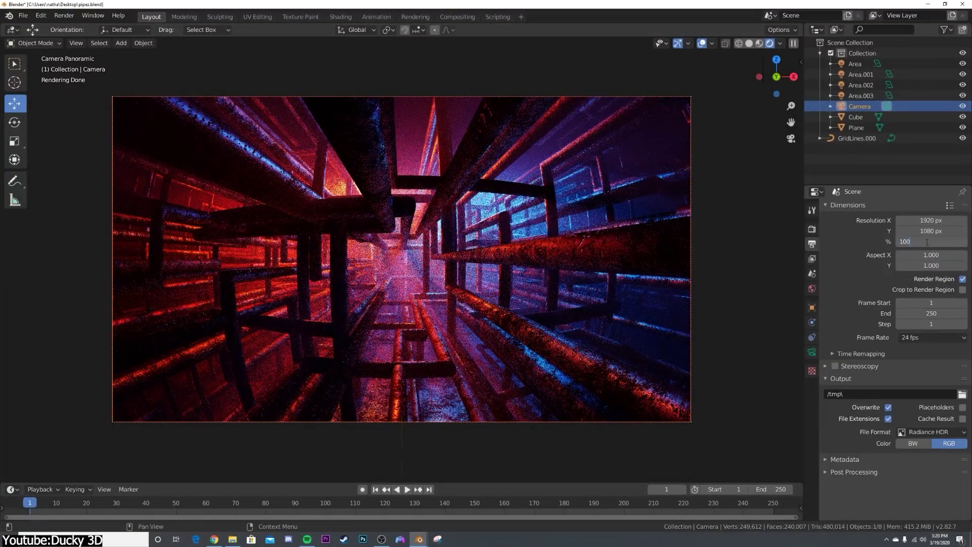
left_click(812, 229)
key("F12")
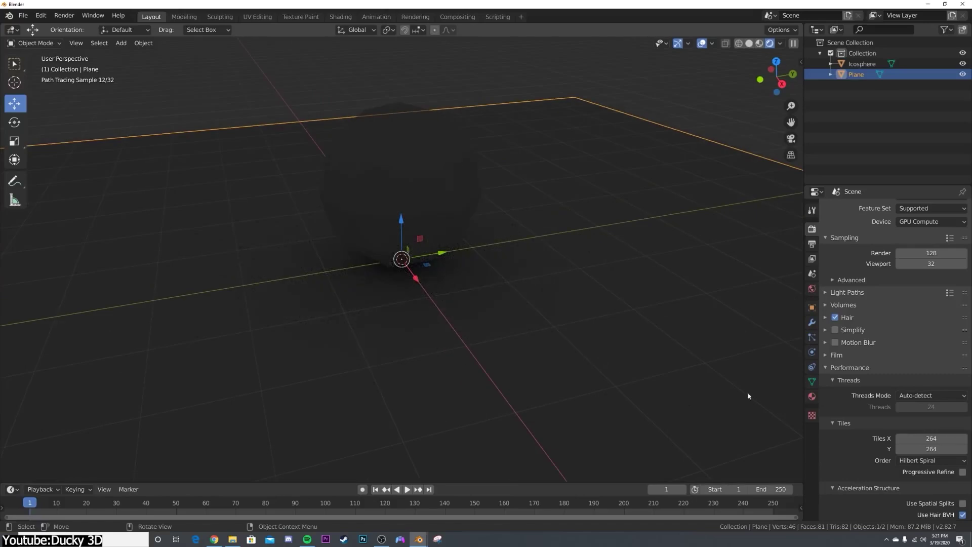
- Set the World color to an Environment Texture using the eedddeeeeee.hdr image
left_click(812, 288)
left_click(931, 270)
left_click(891, 293)
left_click(955, 284)
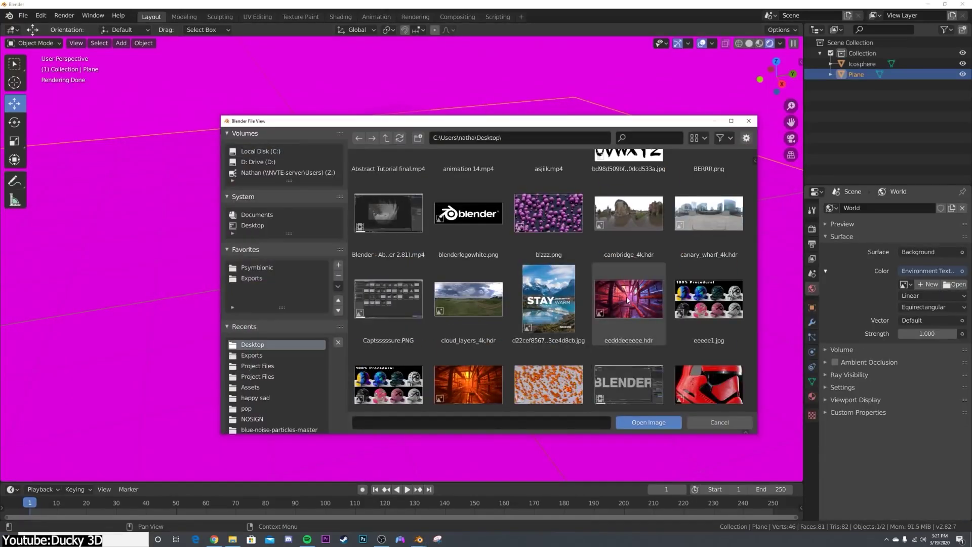
double_click(627, 297)
- Select the Icosphere and create a new material for it
middle_click_drag(432, 257, 441, 284)
left_click(441, 284)
left_click(811, 396)
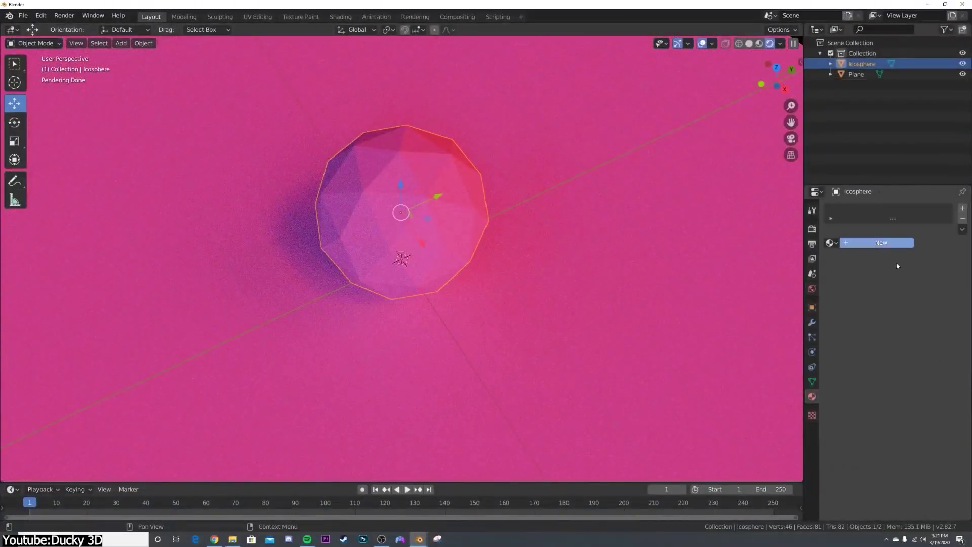
left_click(881, 242)
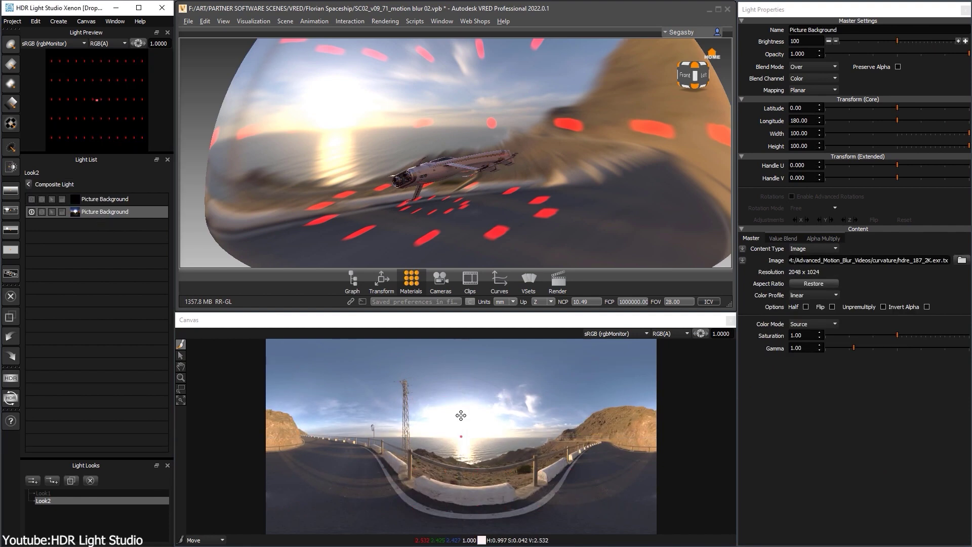
- Select the top-level Composite Light and raise its motion blur length from 0.17 to 0.33
left_click(59, 184)
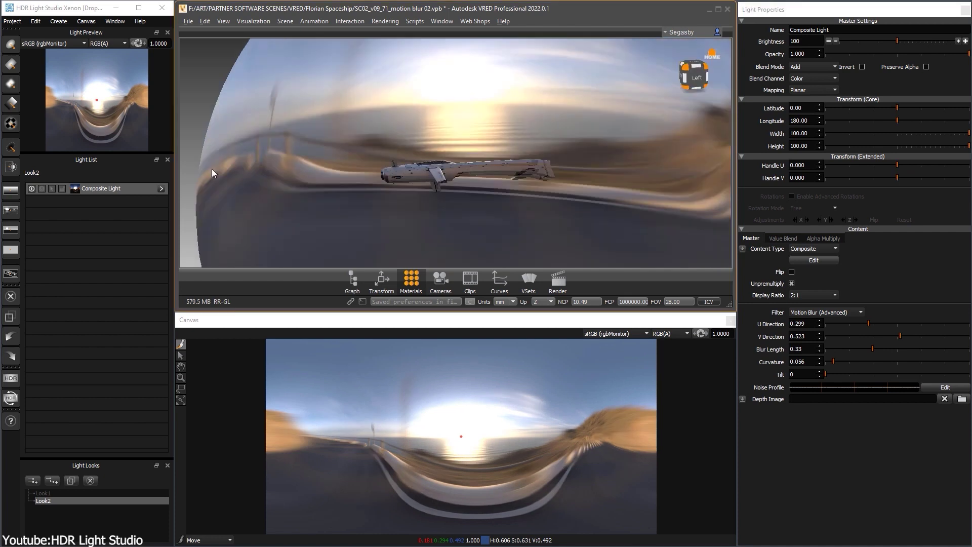
left_click_drag(212, 168, 581, 212)
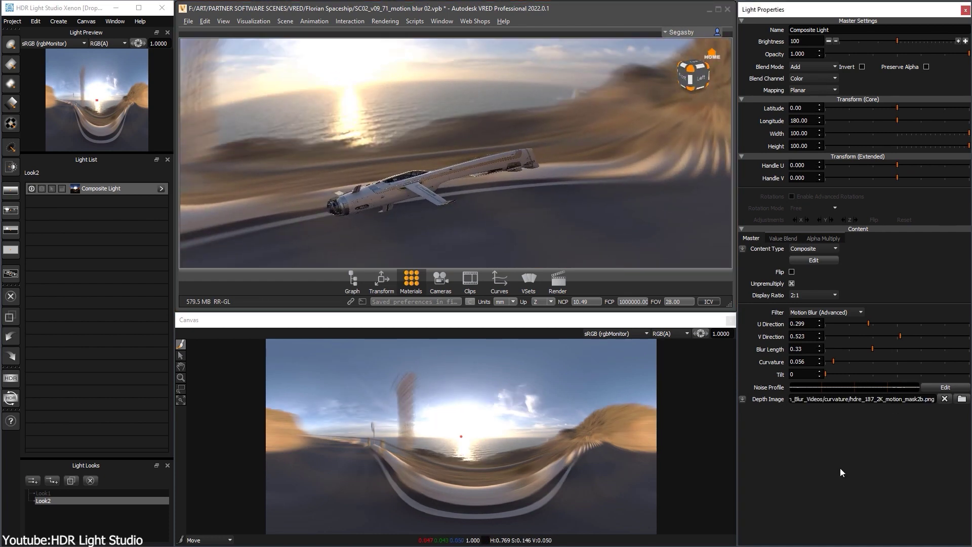
scroll(332, 408, "up", 5)
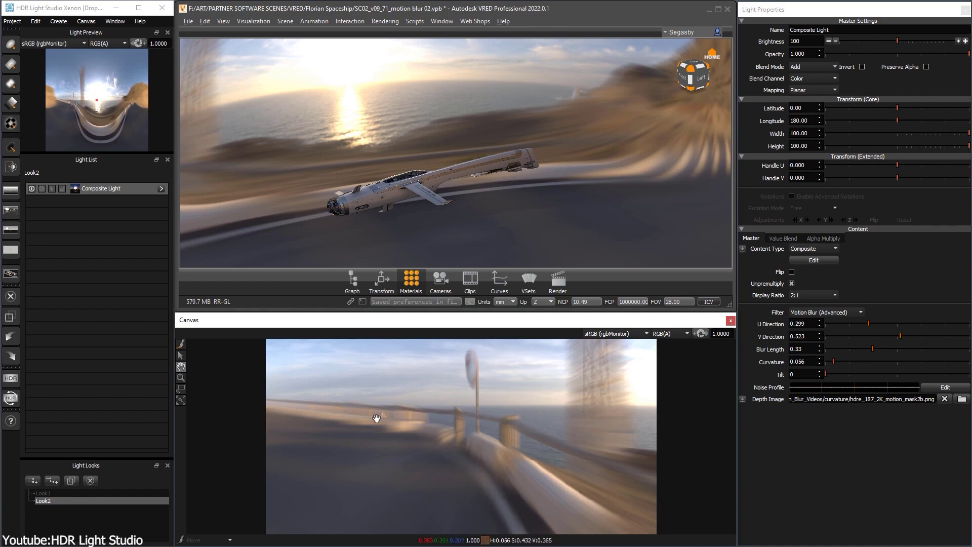
scroll(516, 460, "down", 5)
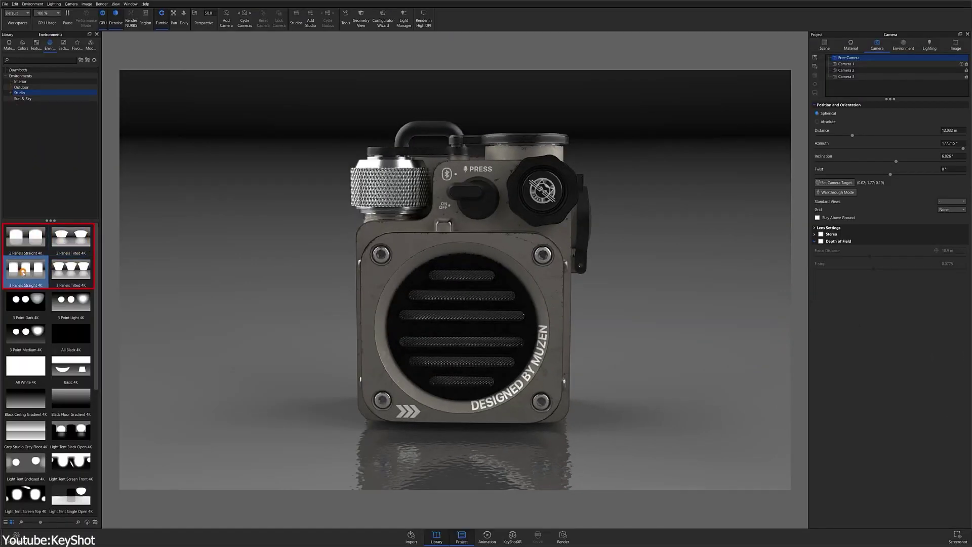
- Create a new environment and try gradient and sun-and-sky backgrounds before returning to plain colour
left_click(815, 66)
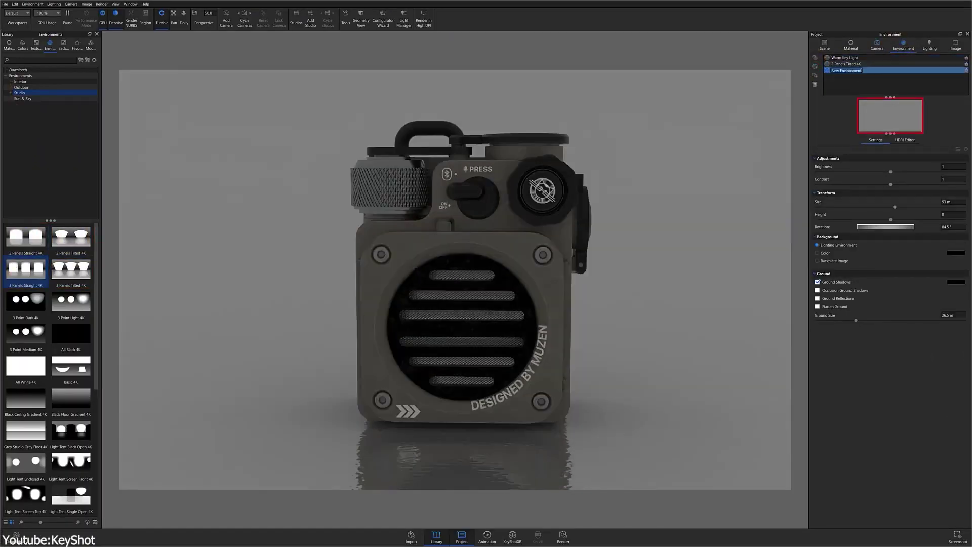
left_click(903, 140)
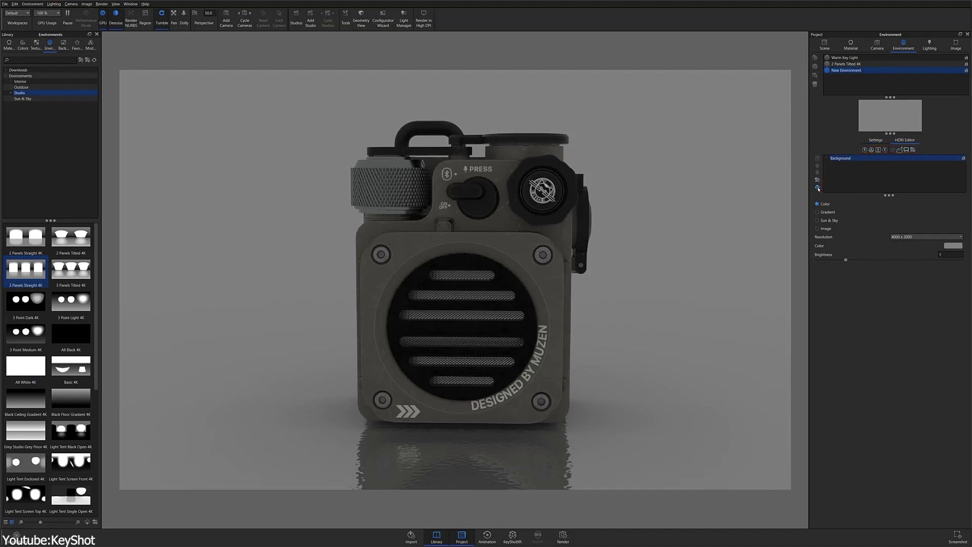
left_click(827, 212)
left_click(825, 204)
left_click(829, 220)
left_click(817, 204)
- Add a circular highlight pin placed on the speaker and set the background to solid black
left_click(864, 150)
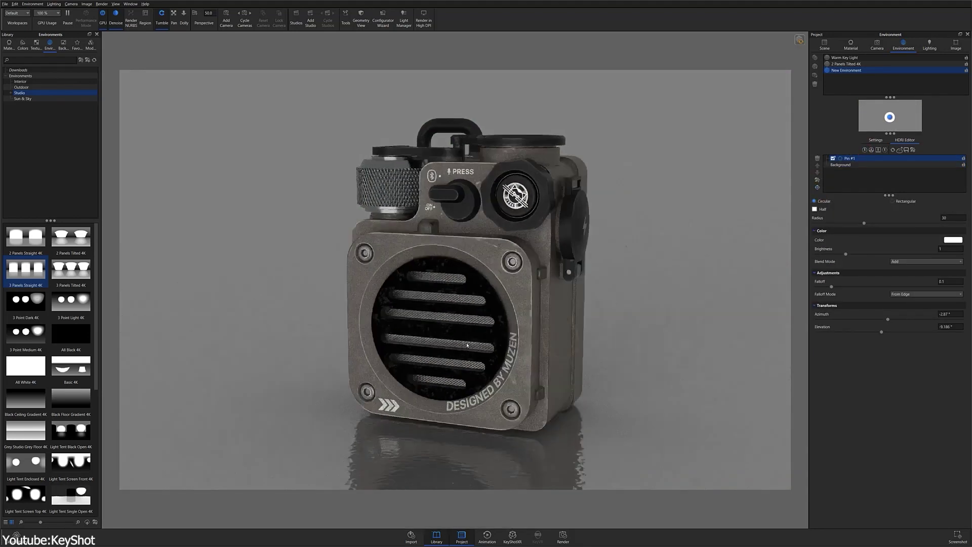
left_click(816, 187)
left_click(512, 278)
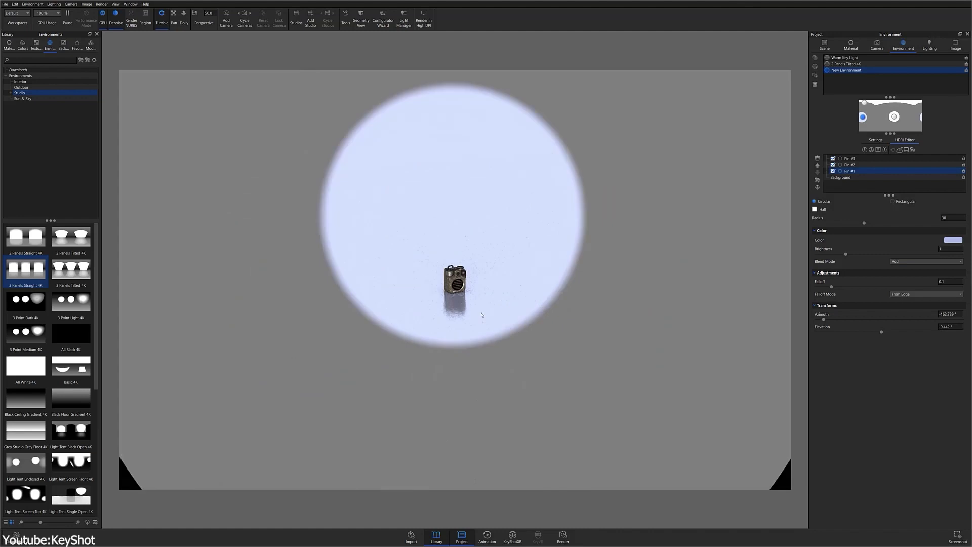
left_click(874, 140)
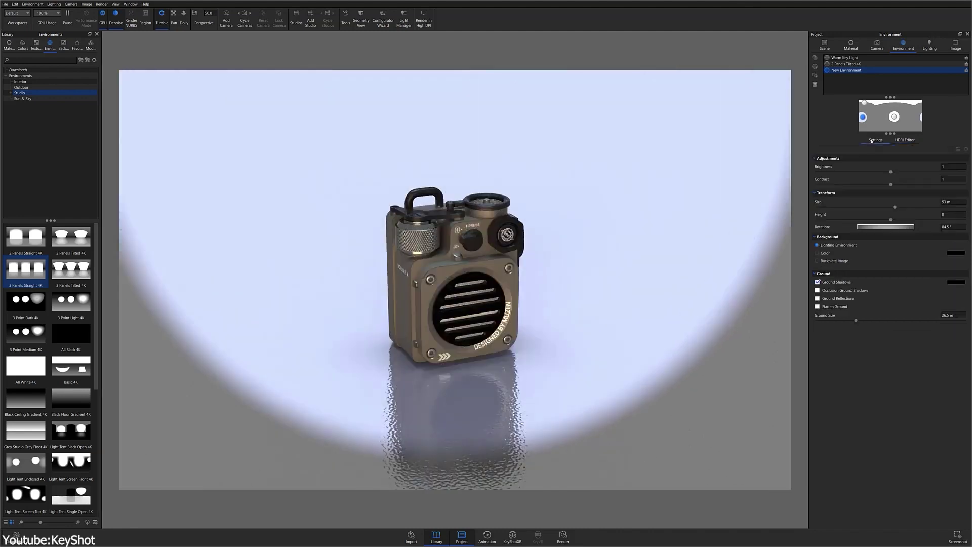
left_click(817, 252)
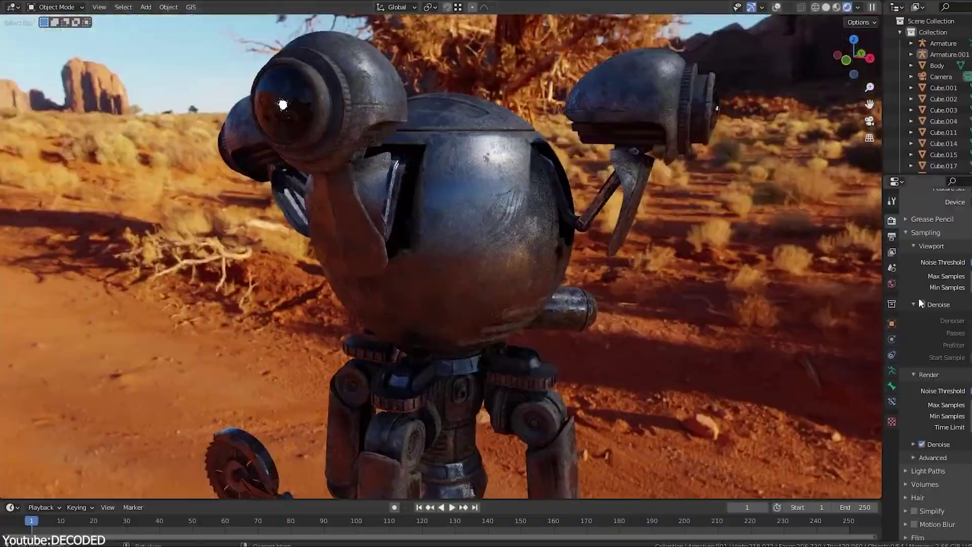
- Tick Denoise under Render properties > Sampling > Viewport
left_click(921, 304)
scroll(507, 114, "up", 8)
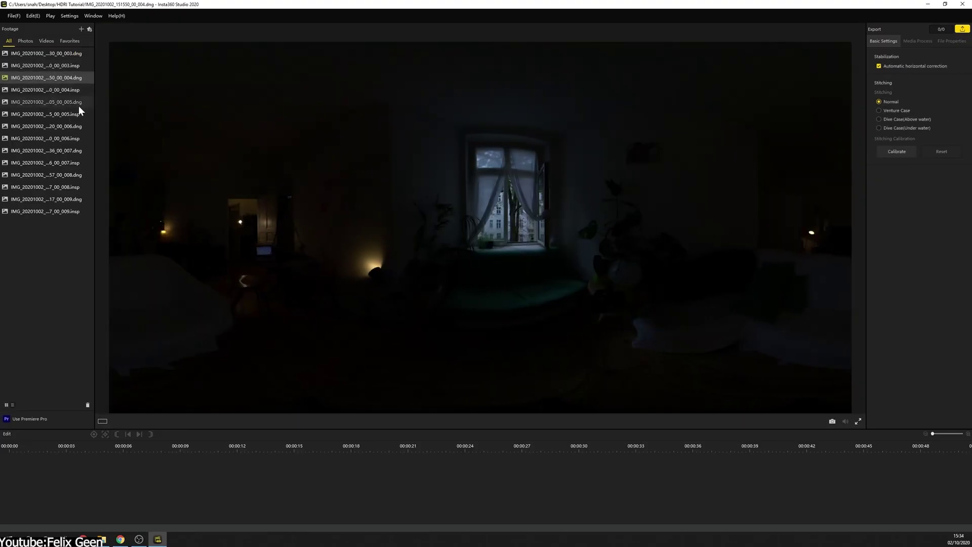
- Preview exposure shots 009 through 006, then select the whole range from 003.dng
left_click(69, 199)
left_click(74, 175)
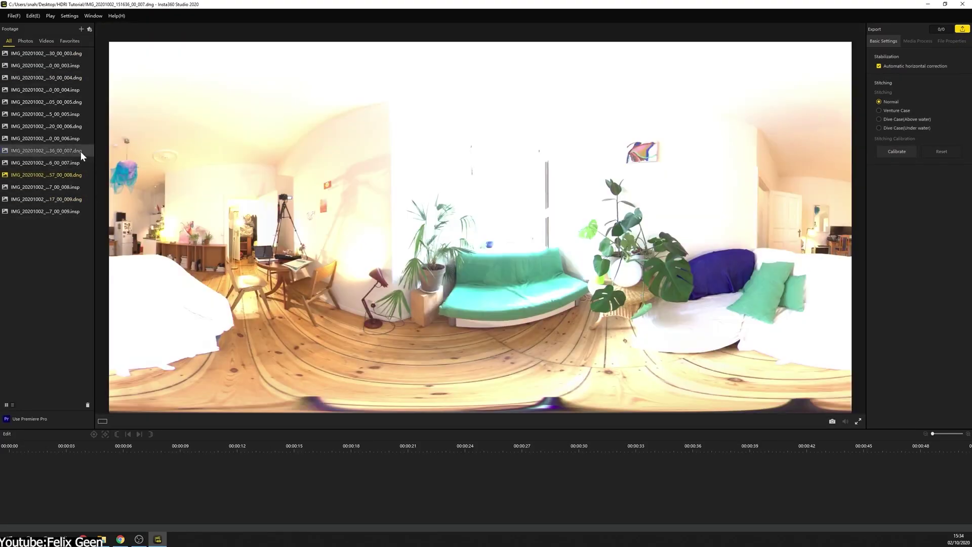
left_click(80, 151)
left_click(74, 127)
key("Home")
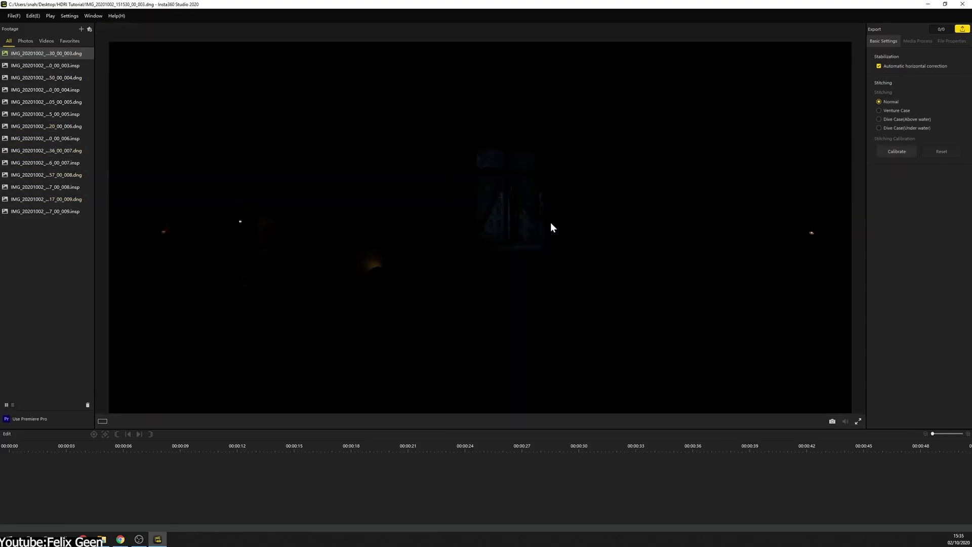
- Export the shots into a new 'Stitched DNG' folder inside HDRI Tutorial
left_click(963, 30)
left_click(591, 295)
double_click(474, 234)
key("ctrl+shift+n")
type("Stitched DNG")
key("Return")
key("Return")
left_click(599, 352)
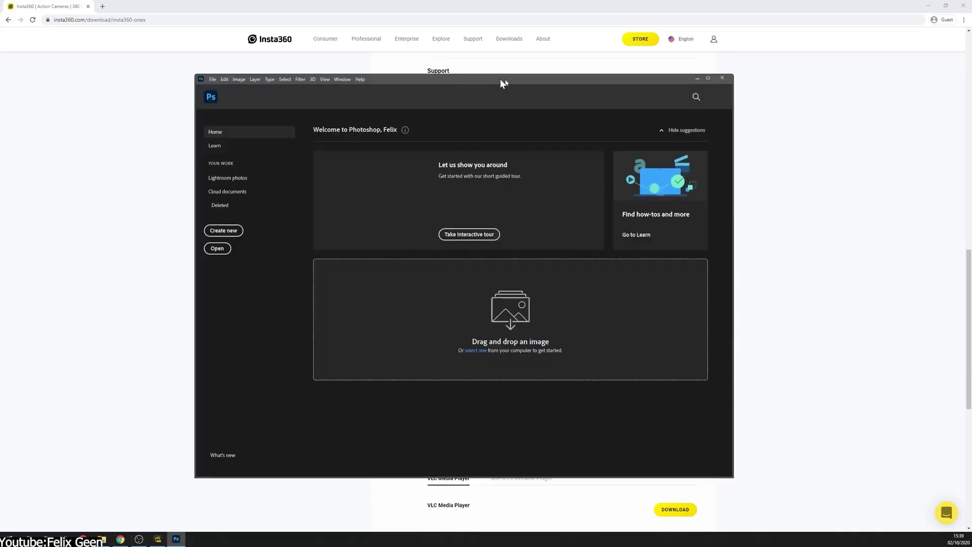
- Start File > Automate > Merge to HDR Pro with all seven DNG files
left_click(17, 5)
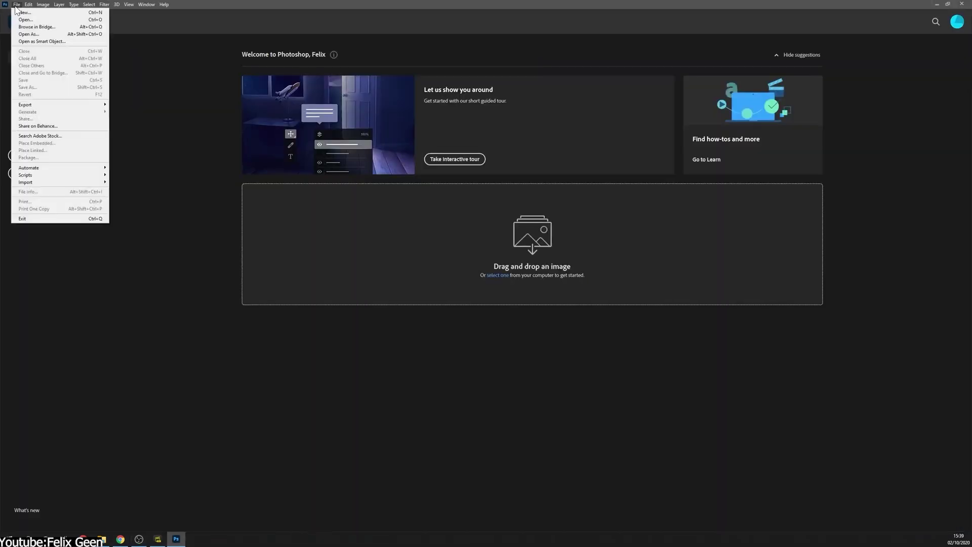
left_click(135, 233)
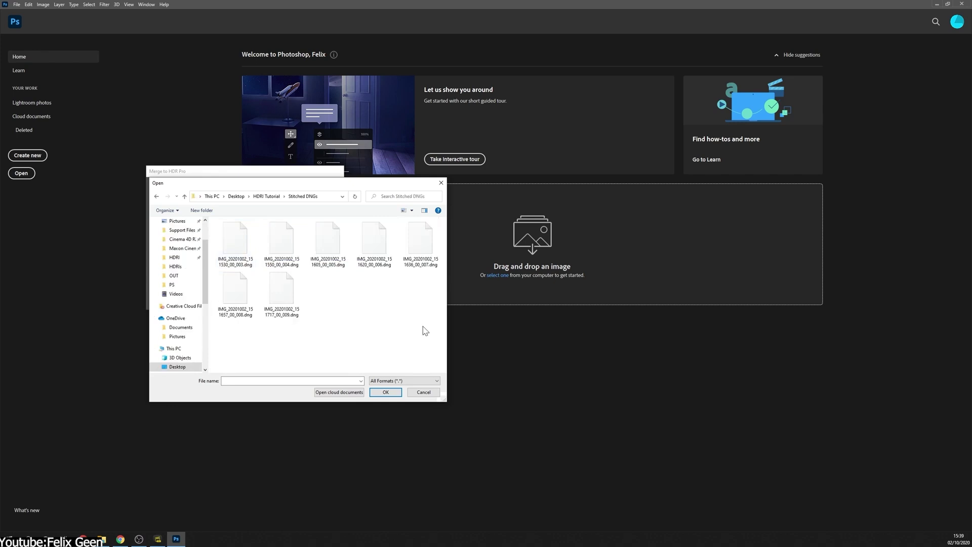
key("ctrl+a")
key("Return")
left_click(325, 189)
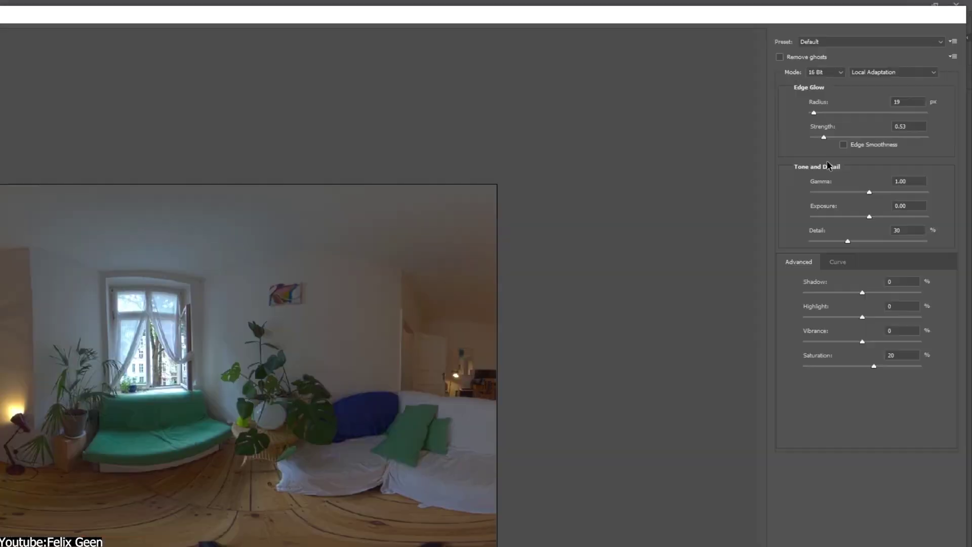
- Set the merge mode to 32 Bit, accept it, and hide the grid overlay
left_click(825, 72)
left_click(816, 81)
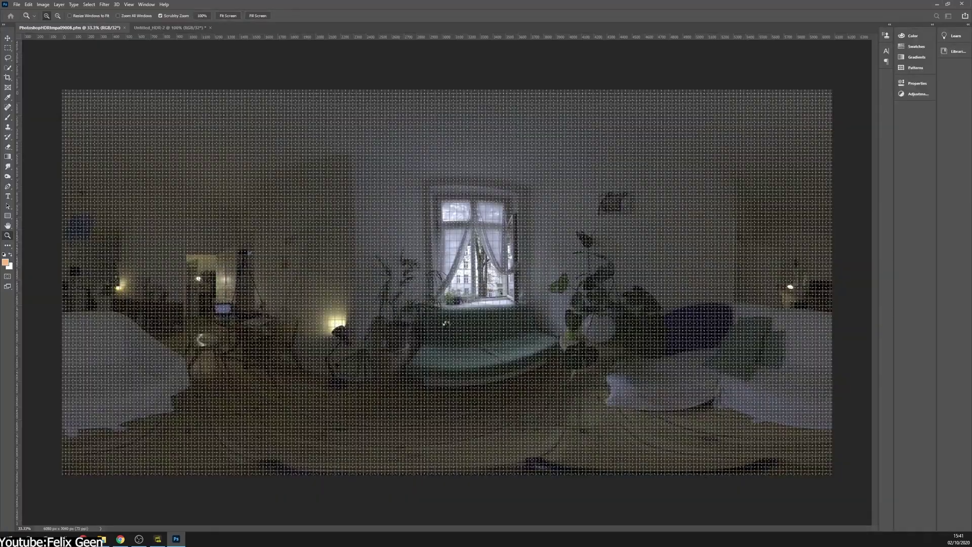
left_click(129, 4)
left_click(162, 142)
- Raise the sphere's roughness to blur its reflections
key("ctrl+1")
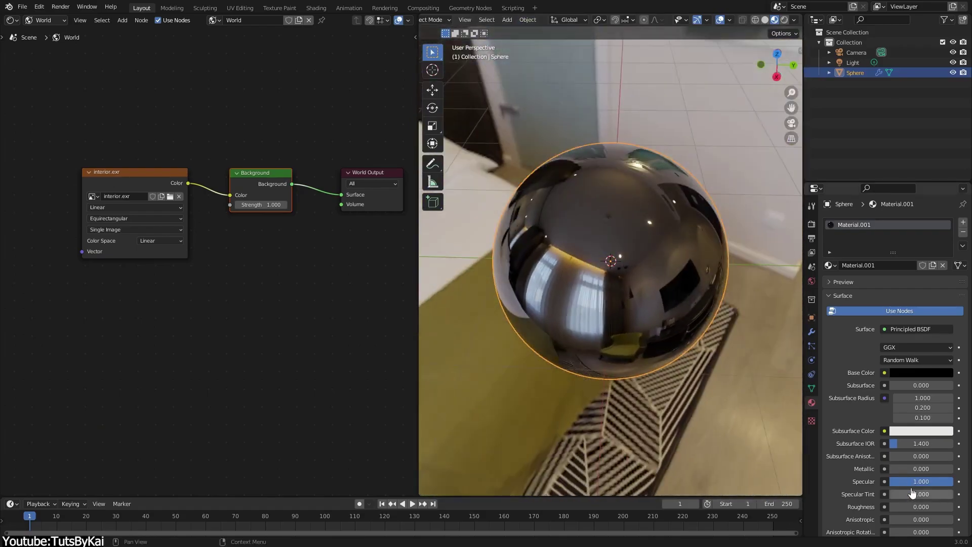
left_click_drag(911, 506, 931, 506)
mouse_move(623, 283)
middle_mouse_down()
mouse_move(637, 317)
mouse_move(614, 269)
mouse_move(637, 291)
middle_mouse_up()
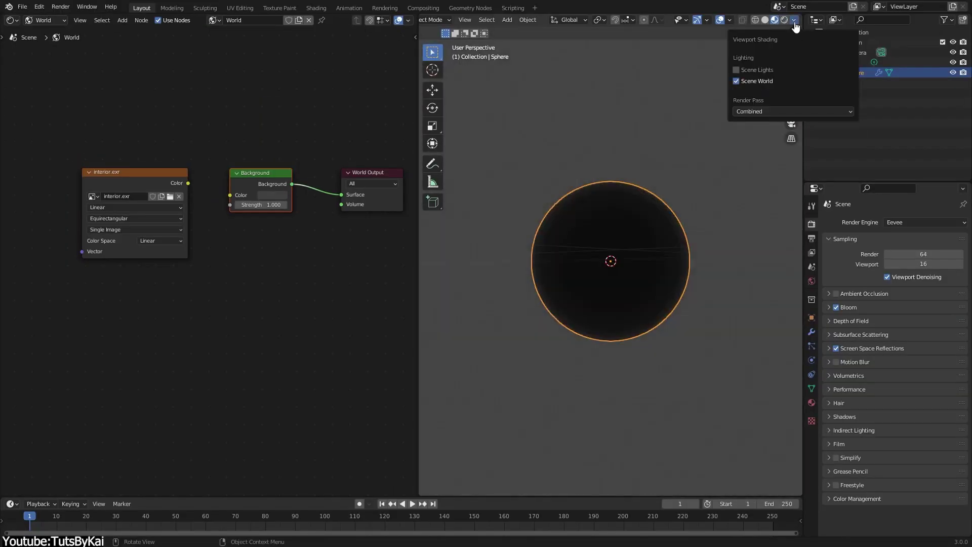
- Switch to Rendered shading and orbit to see interior.exr reflections on the glossy sphere
left_click(784, 19)
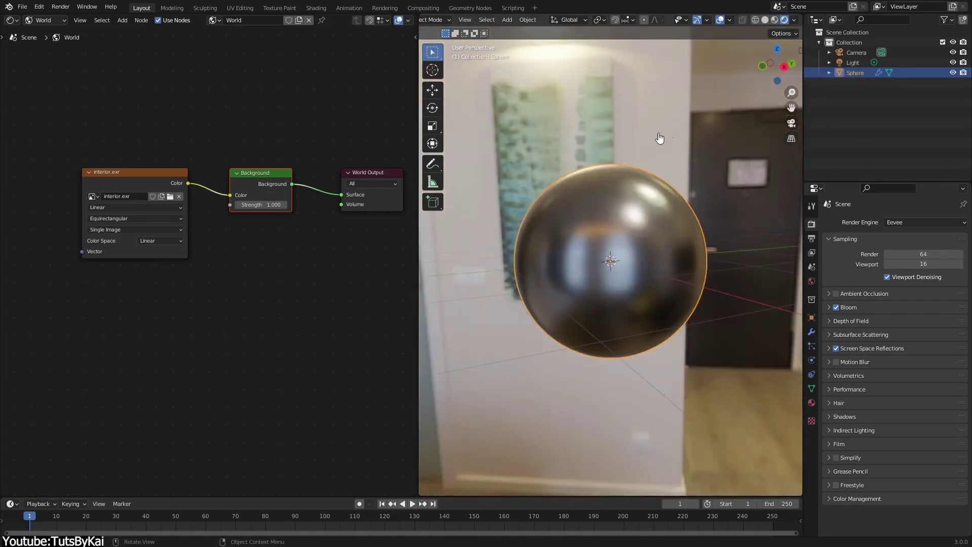
middle_click_drag(658, 162, 697, 110)
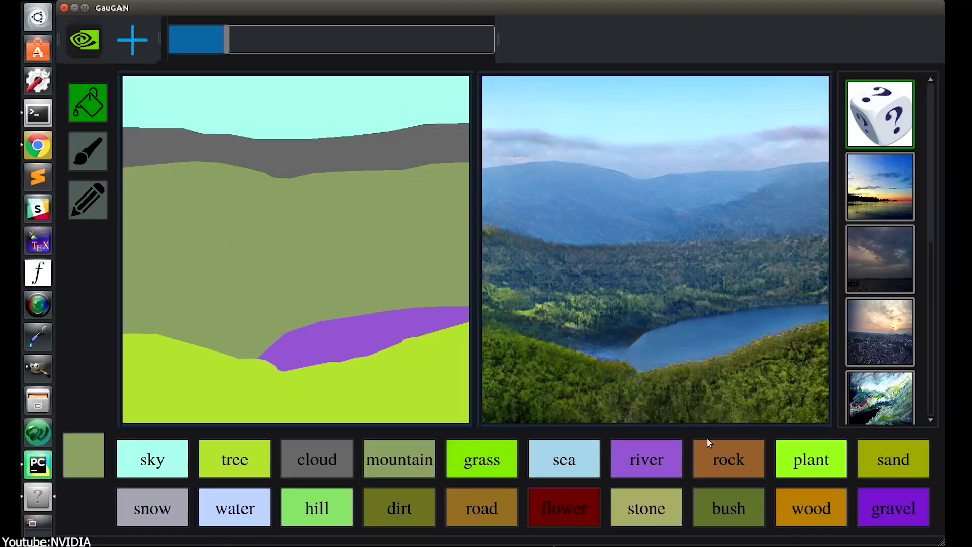
- Fill the mountain with the rock label and paint a waterfall stroke down into the river
left_click(720, 450)
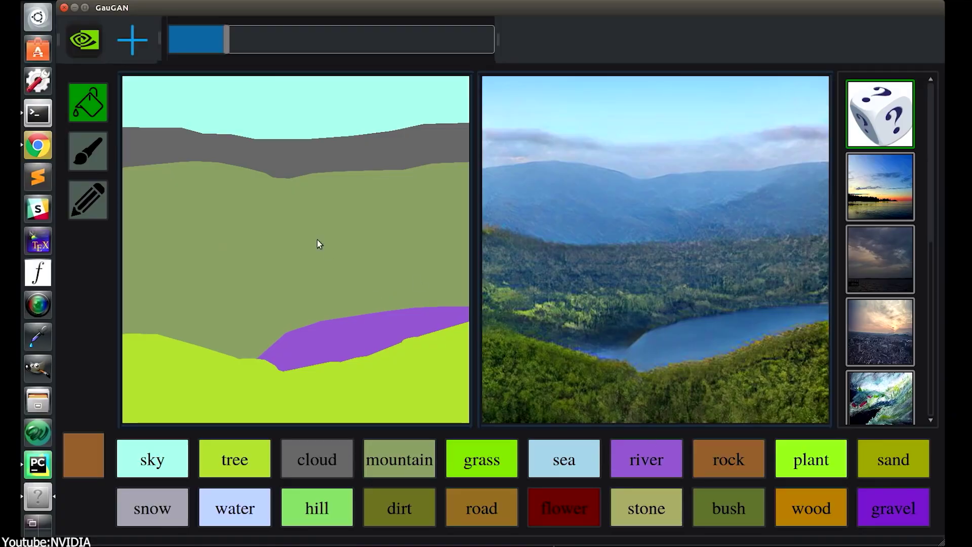
left_click(306, 274)
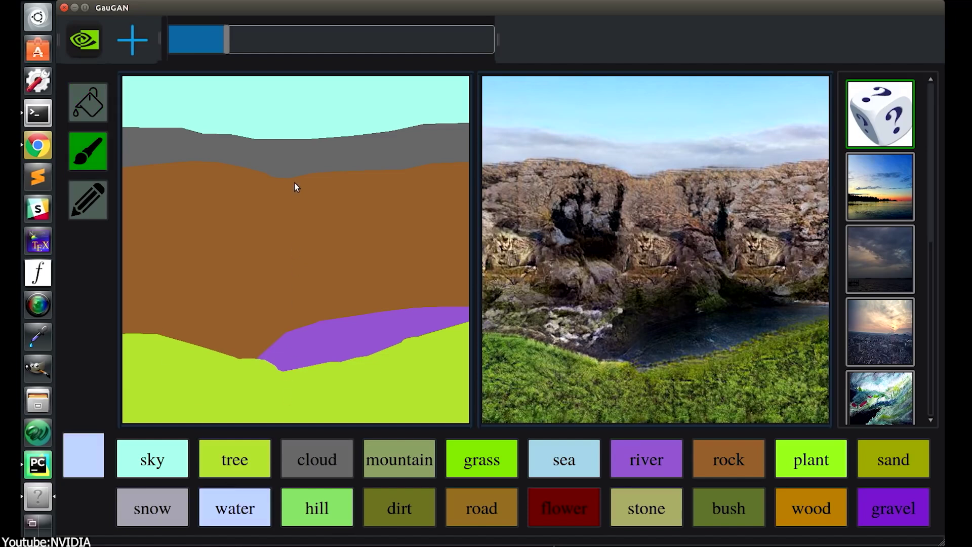
left_click_drag(293, 218, 303, 296)
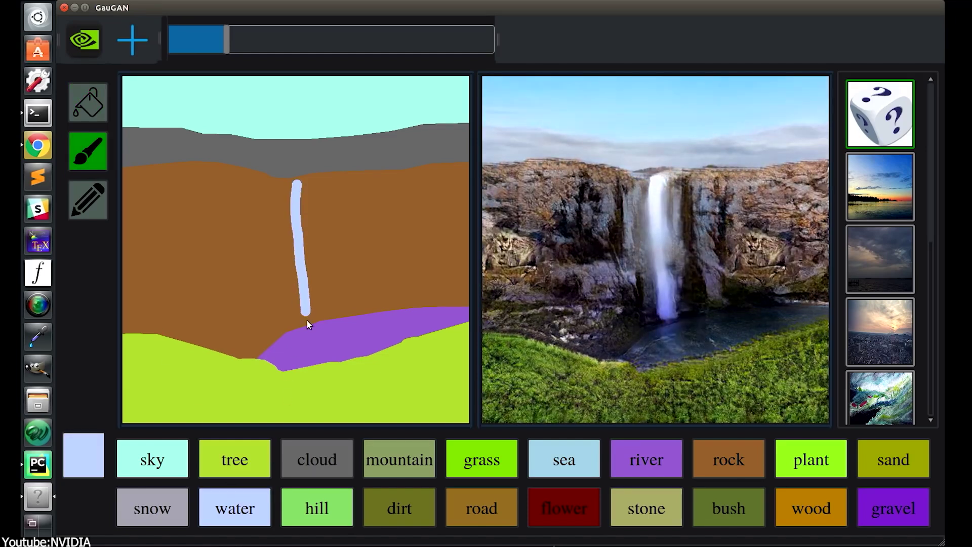
- Outline a rock shape over the sky and sea and fill it solid
mouse_move(124, 166)
left_mouse_down()
mouse_move(195, 161)
mouse_move(260, 191)
mouse_move(278, 264)
mouse_move(219, 304)
mouse_move(119, 306)
left_mouse_up()
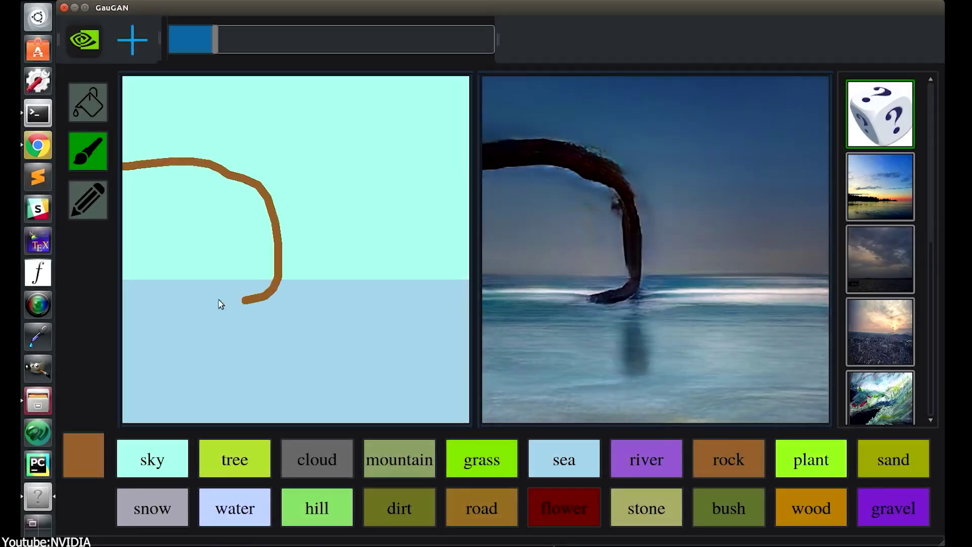
left_click(94, 93)
left_click(178, 267)
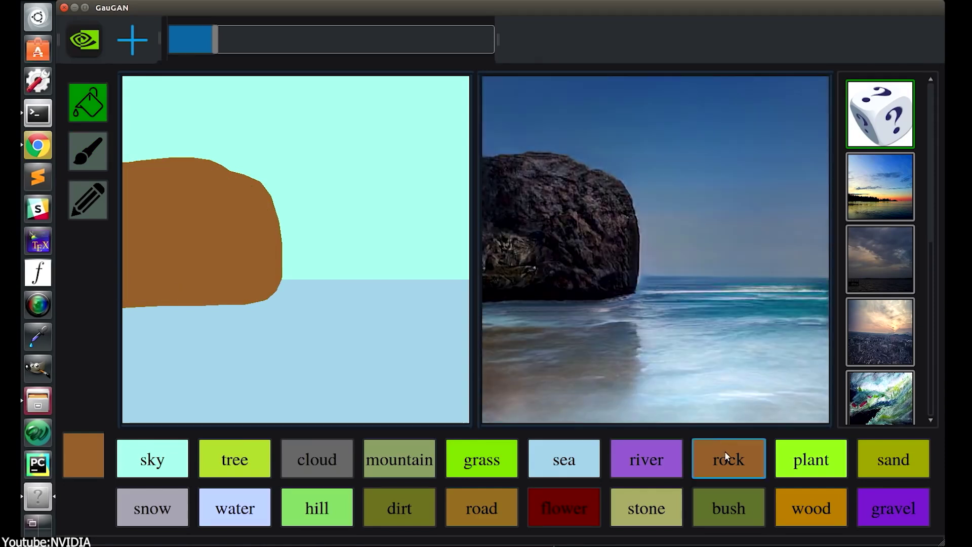
- Outline an arch-shaped rock at the right edge and fill both parts with rock
left_click(90, 149)
mouse_move(473, 217)
left_mouse_down()
mouse_move(377, 304)
mouse_move(456, 357)
mouse_move(478, 350)
left_mouse_up()
left_click(97, 109)
left_click(434, 274)
left_click(429, 302)
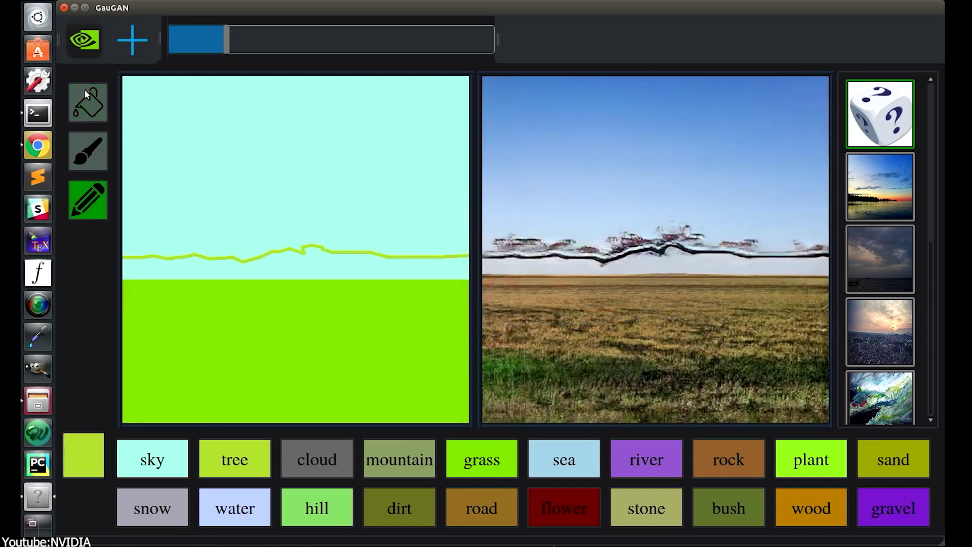
- In the field scene, fill the band above the grass with trees and the sky with cloud
left_click(86, 97)
left_click(297, 264)
left_click(316, 459)
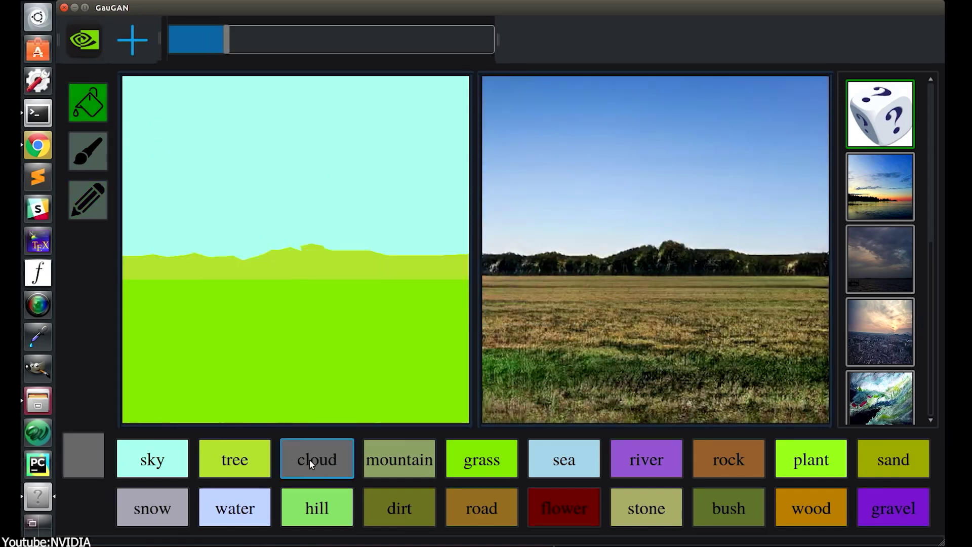
left_click(170, 119)
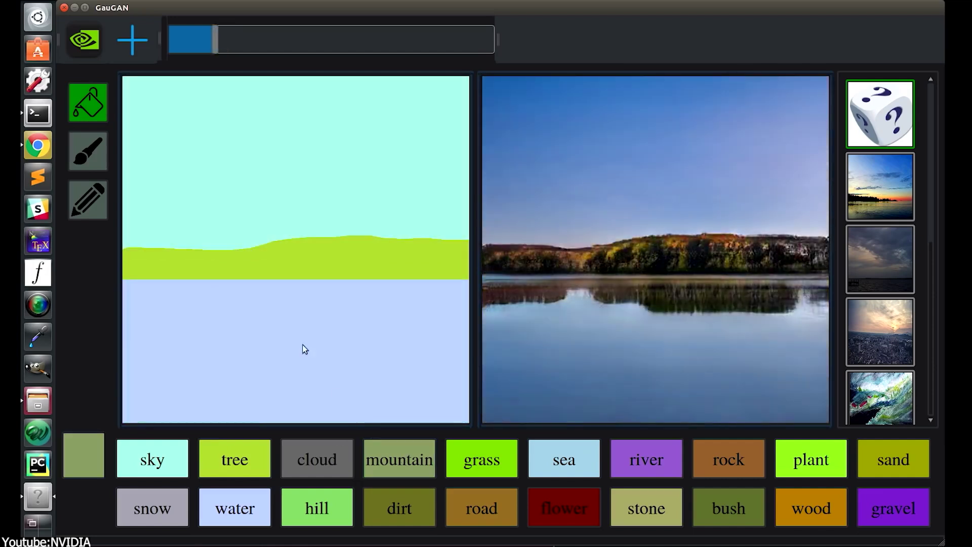
- Draw a mountain ridge across the sky, fill below it with mountain, and turn the grass into snow
left_click(93, 152)
mouse_move(124, 170)
left_mouse_down()
mouse_move(168, 166)
mouse_move(347, 119)
mouse_move(459, 155)
left_mouse_up()
key("g")
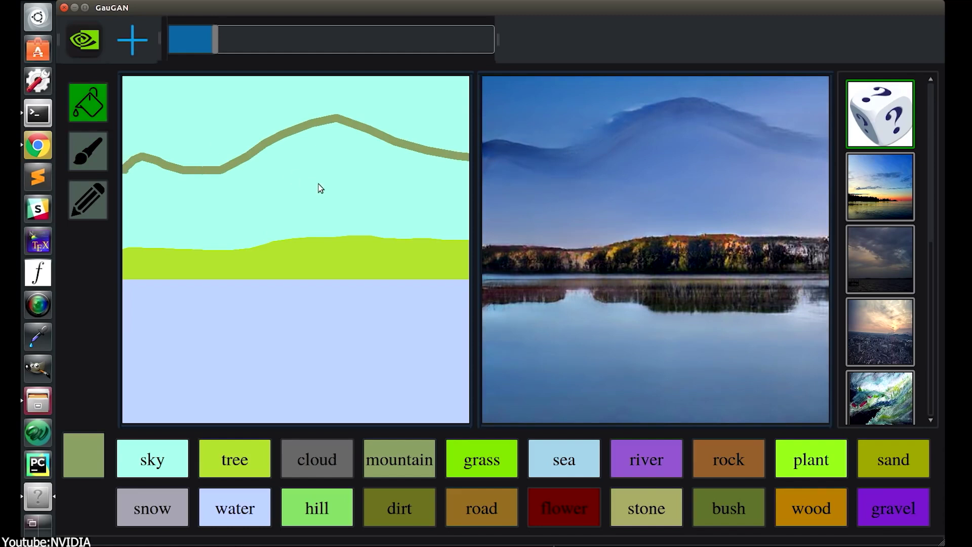
left_click(320, 188)
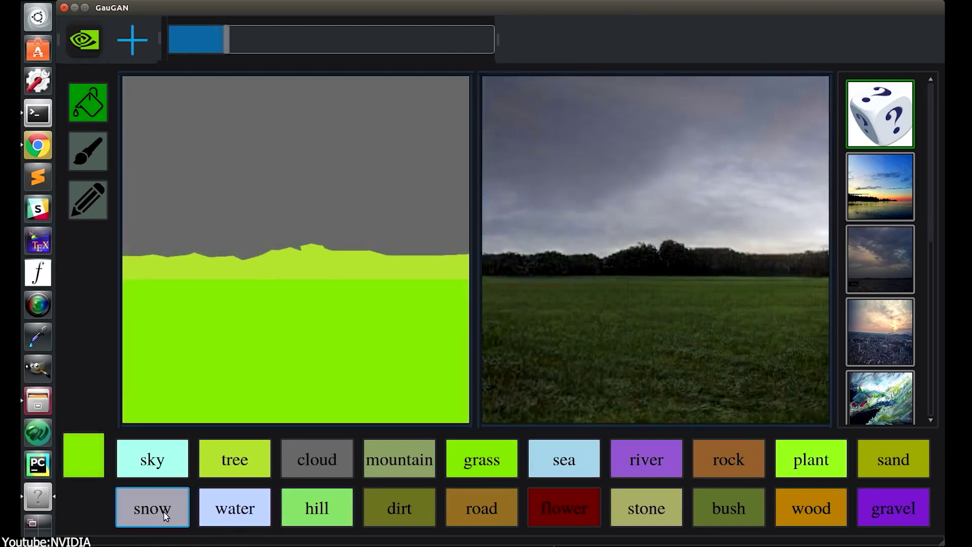
left_click(164, 513)
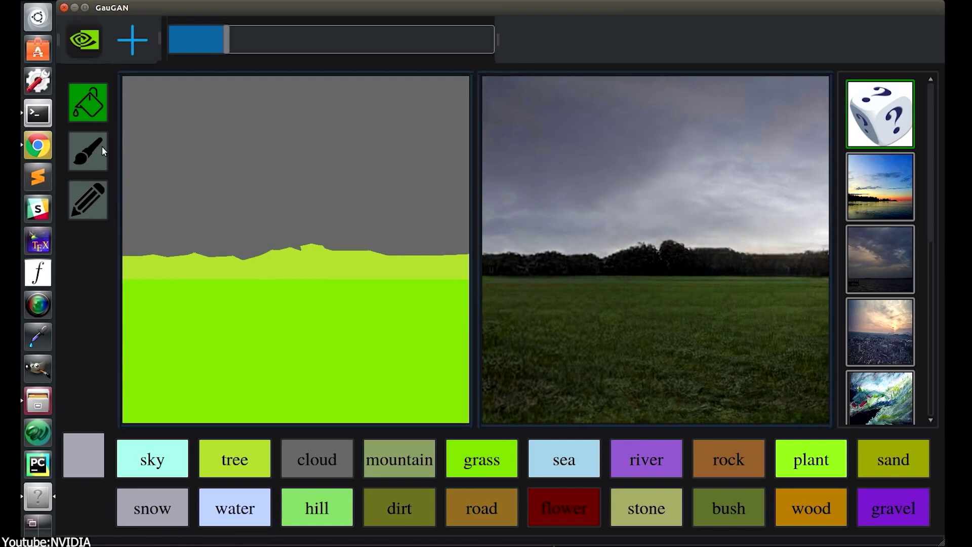
left_click(244, 315)
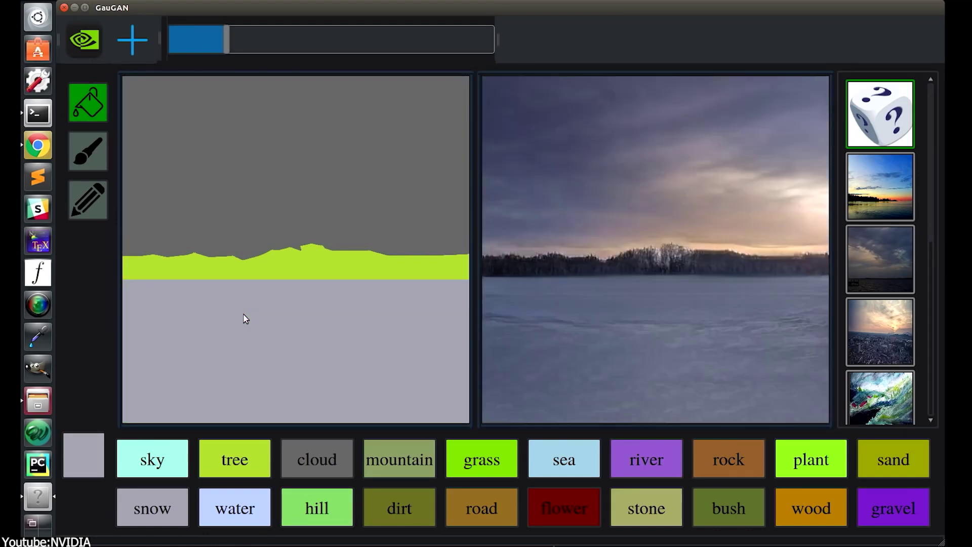